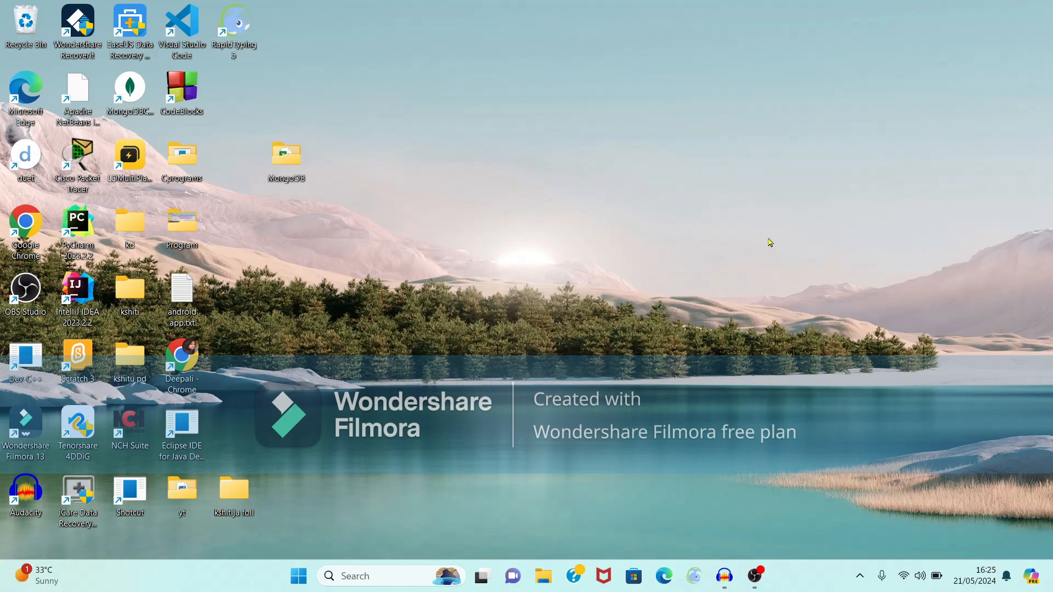
# - Open Chrome, search Google for "apache netbeans download" and open the Apache NetBeans 21 download page
pyautogui.doubleClick(184, 361)
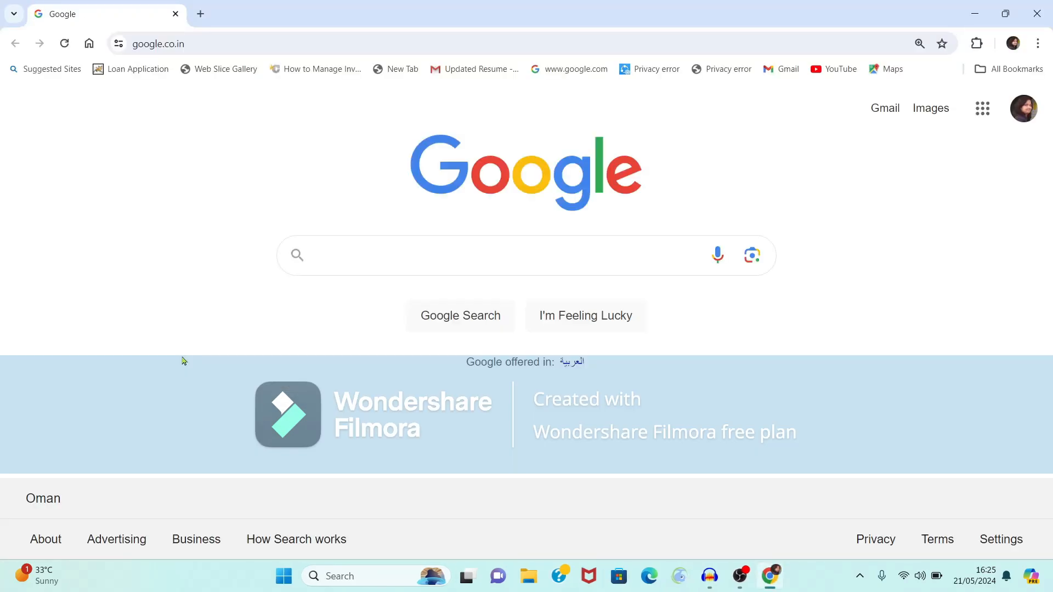
pyautogui.click(337, 259)
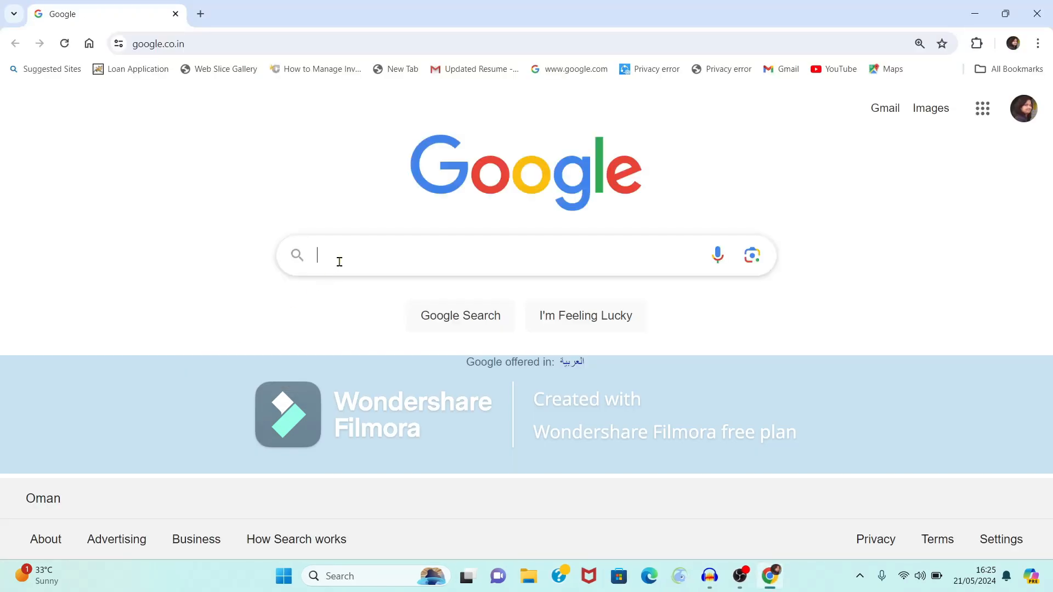
pyautogui.write('apache')
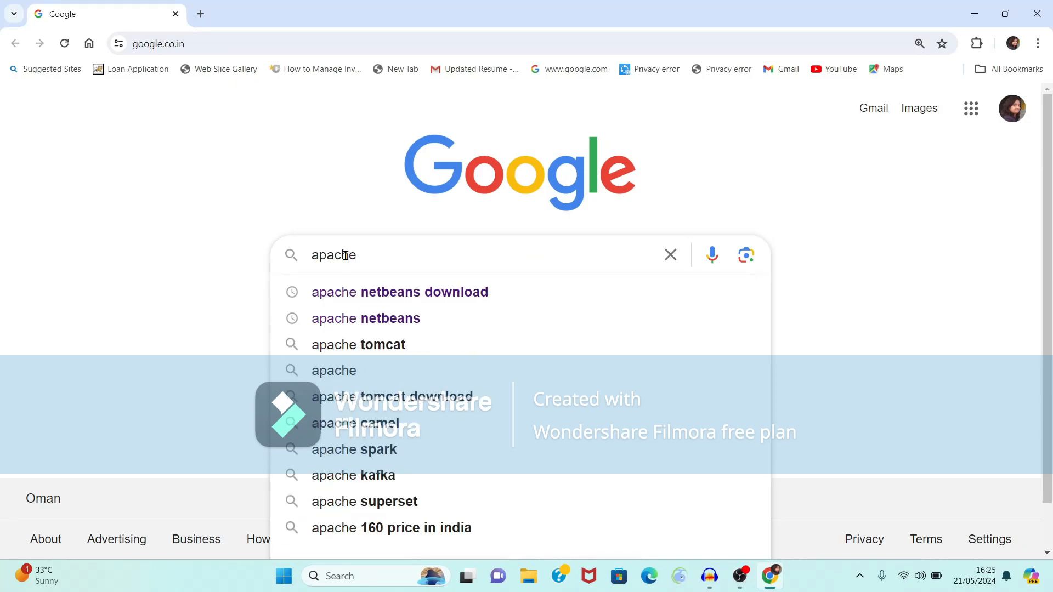
pyautogui.click(367, 294)
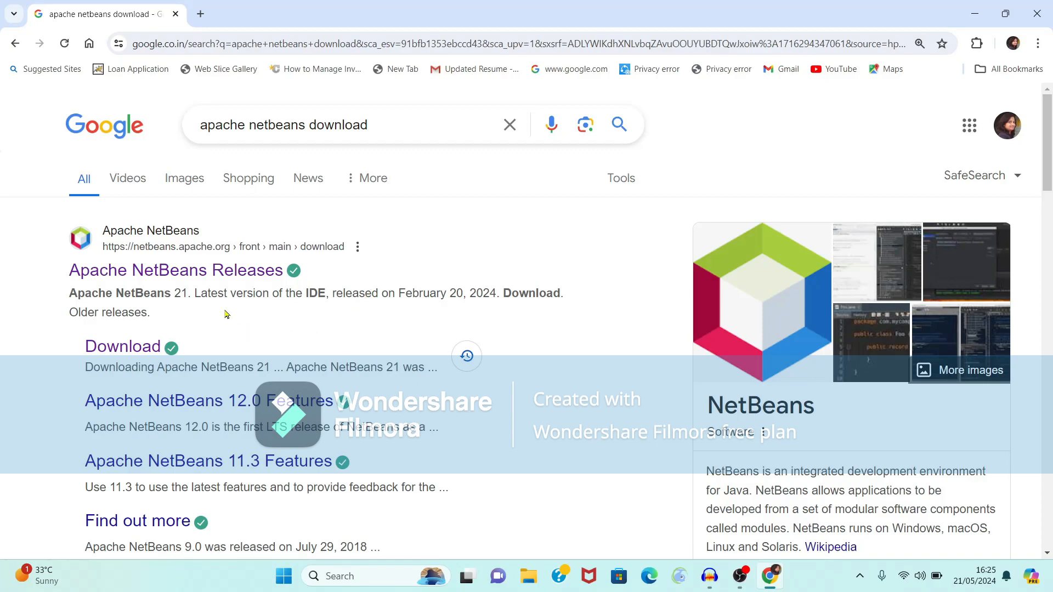
pyautogui.click(147, 349)
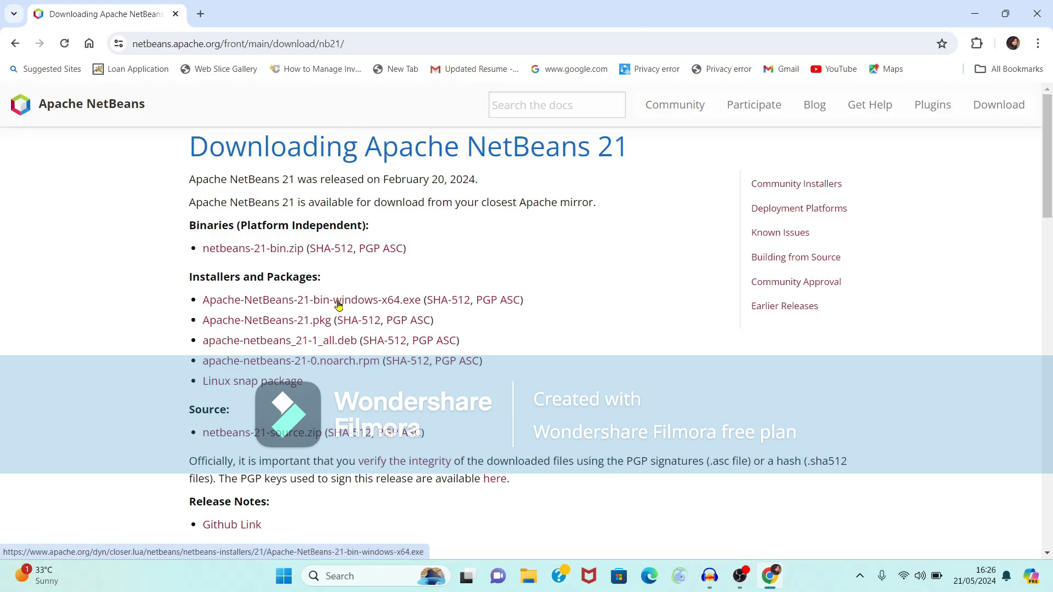
# - Start downloading the Windows installer Apache-NetBeans-21-bin-windows-x64.exe from the suggested Apache mirror
pyautogui.scroll(5, 338, 306)
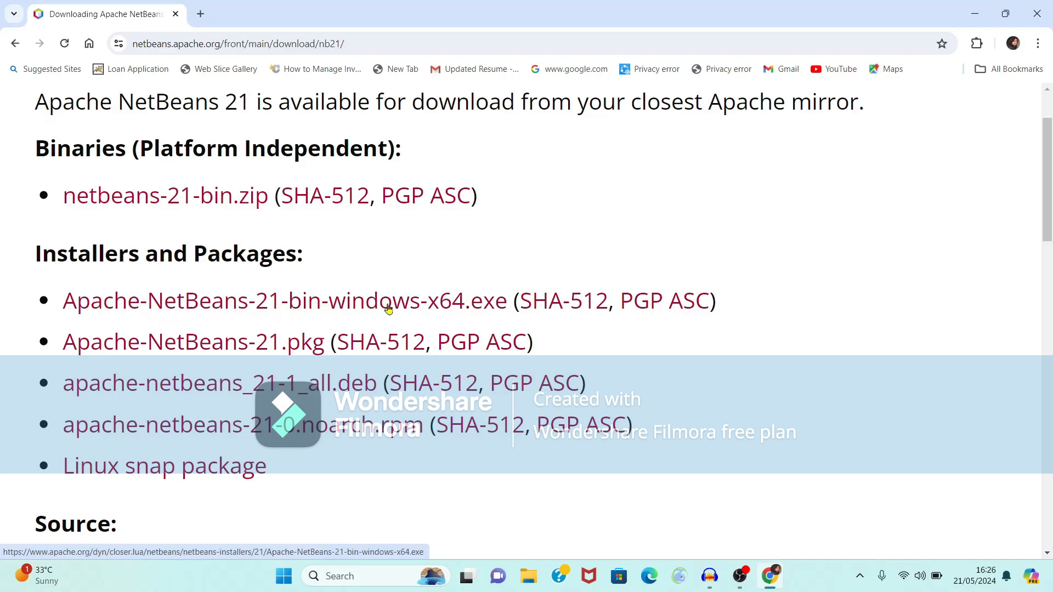
pyautogui.click(410, 303)
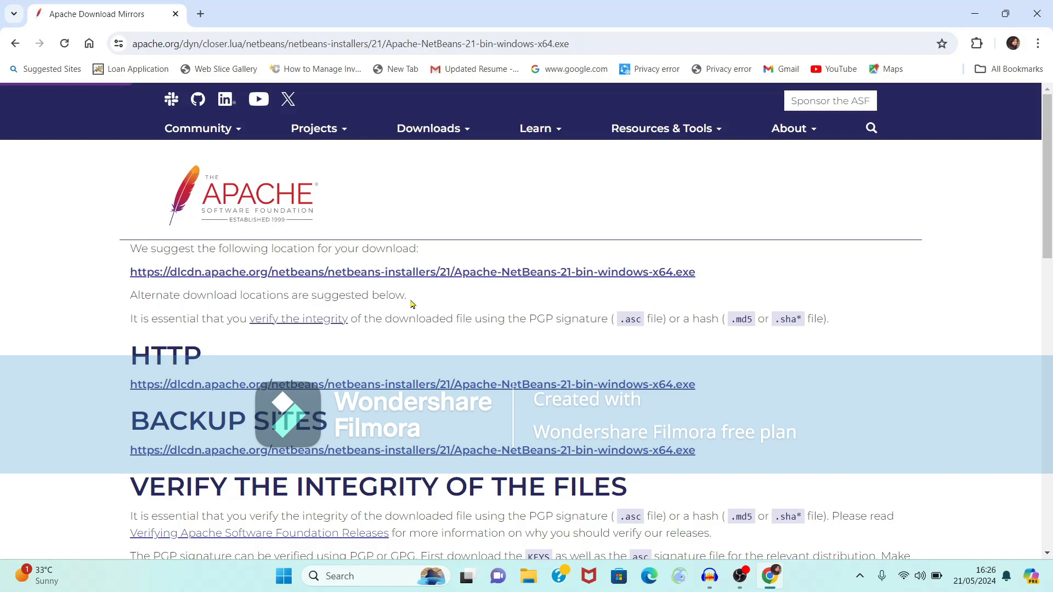
pyautogui.scroll(5, 463, 261)
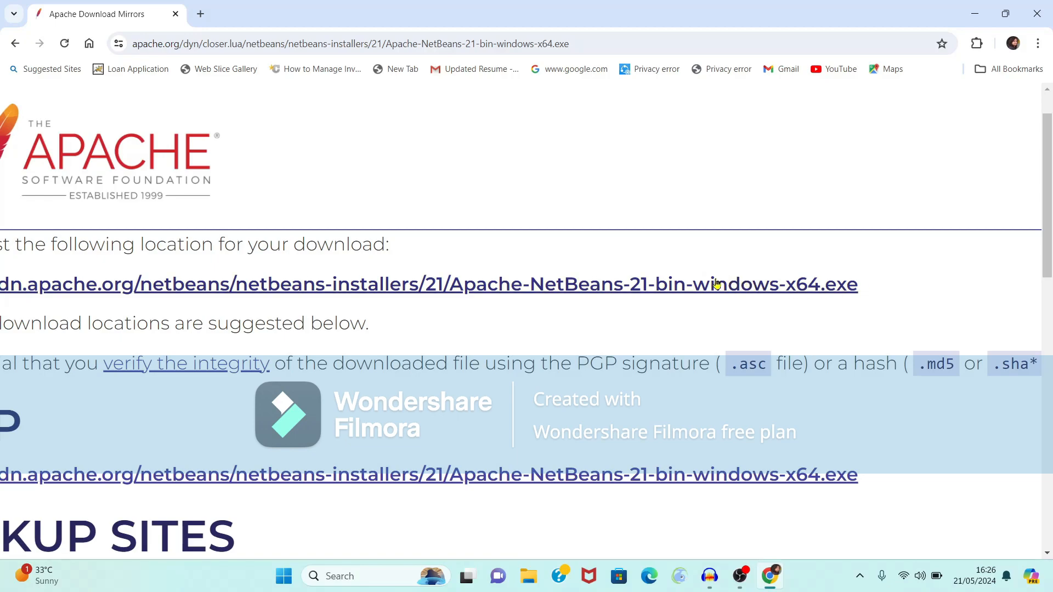
pyautogui.click(587, 292)
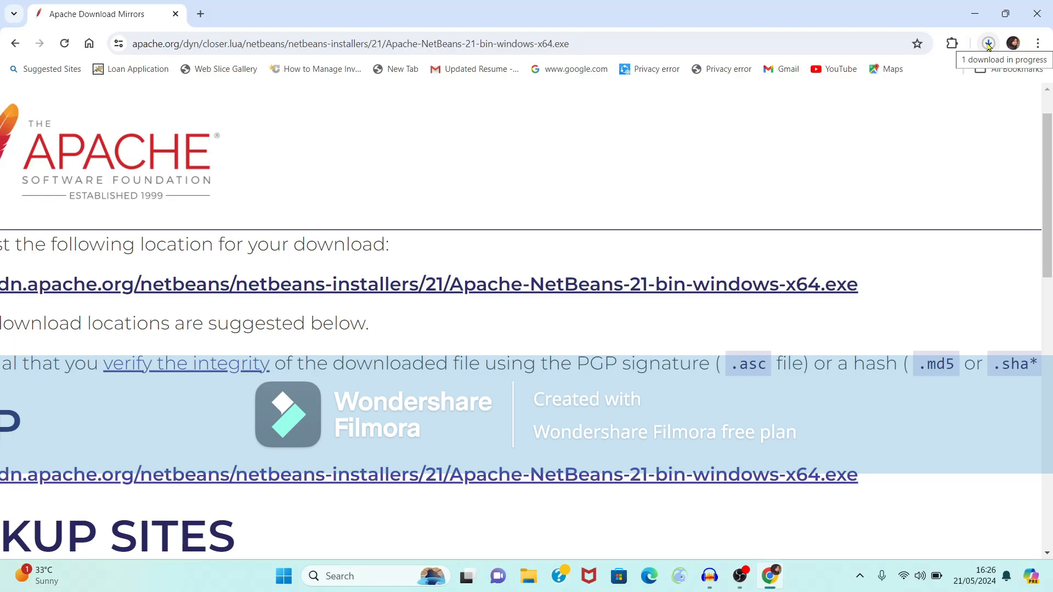
# - Show the browser's recent download history and pause the running NetBeans installer download
pyautogui.click(976, 14)
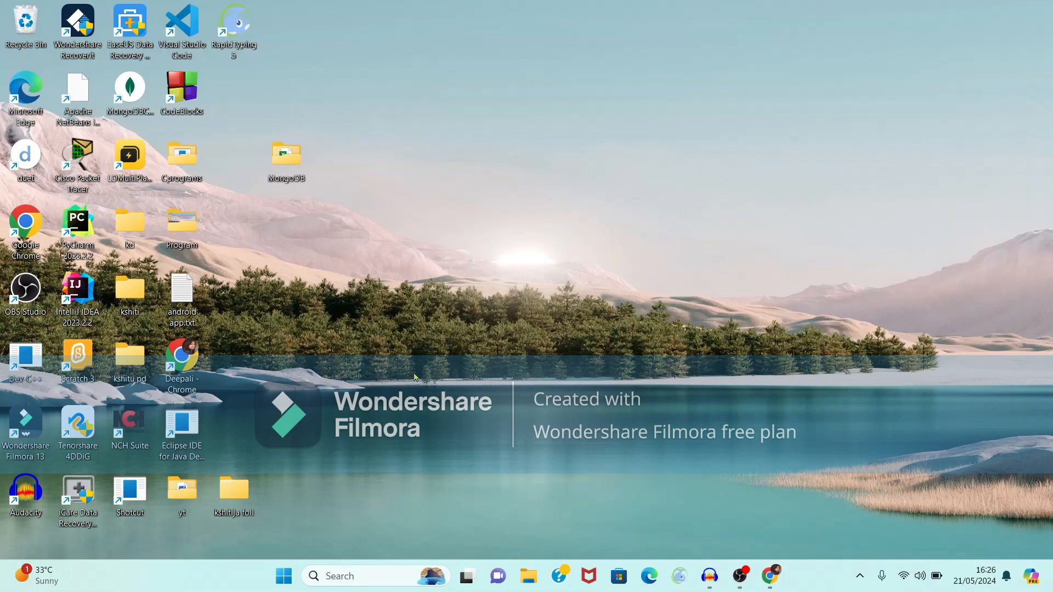
pyautogui.click(770, 575)
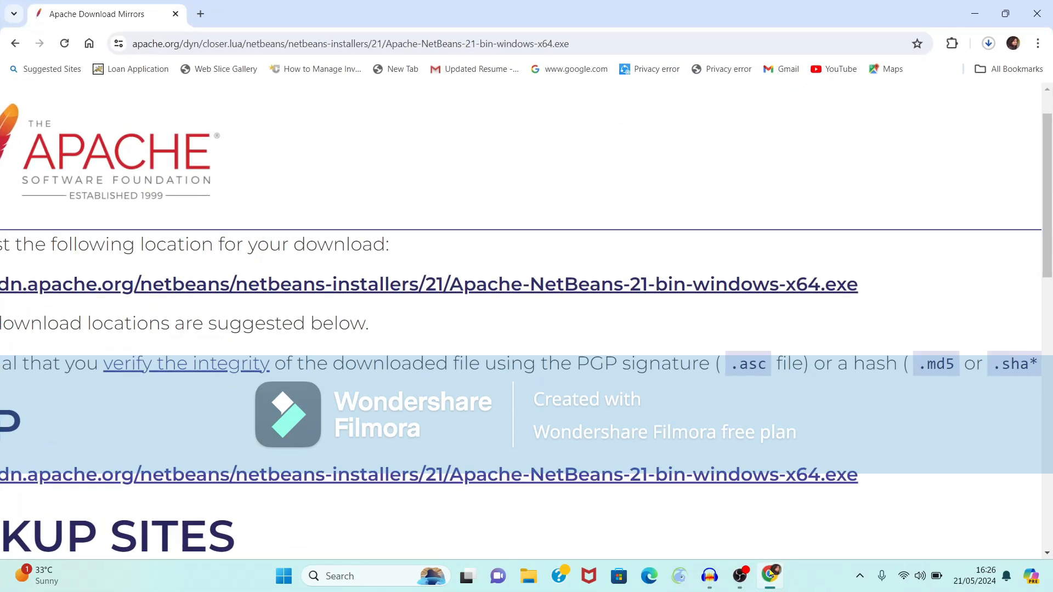
pyautogui.click(989, 43)
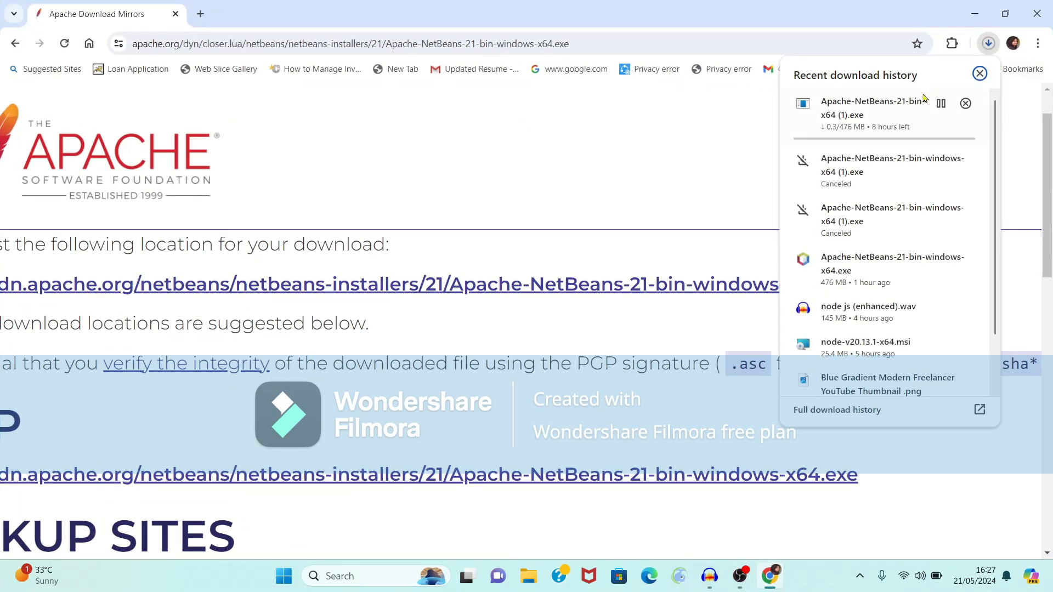
pyautogui.click(941, 103)
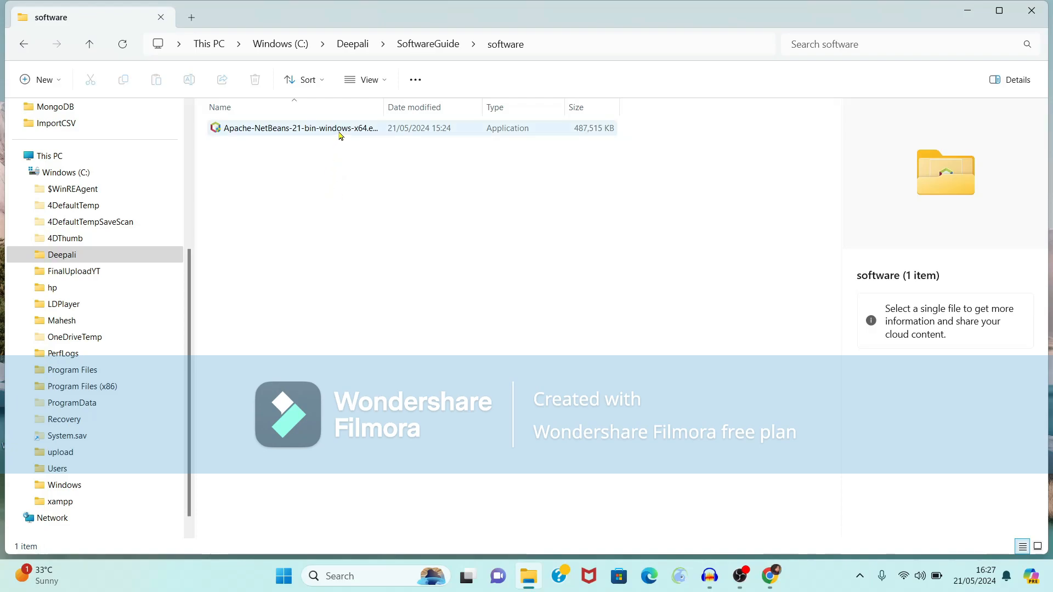
# - Run Apache-NetBeans-21-bin-windows-x64.exe from the software folder and accept the license agreement with the default packs selected
pyautogui.click(340, 131)
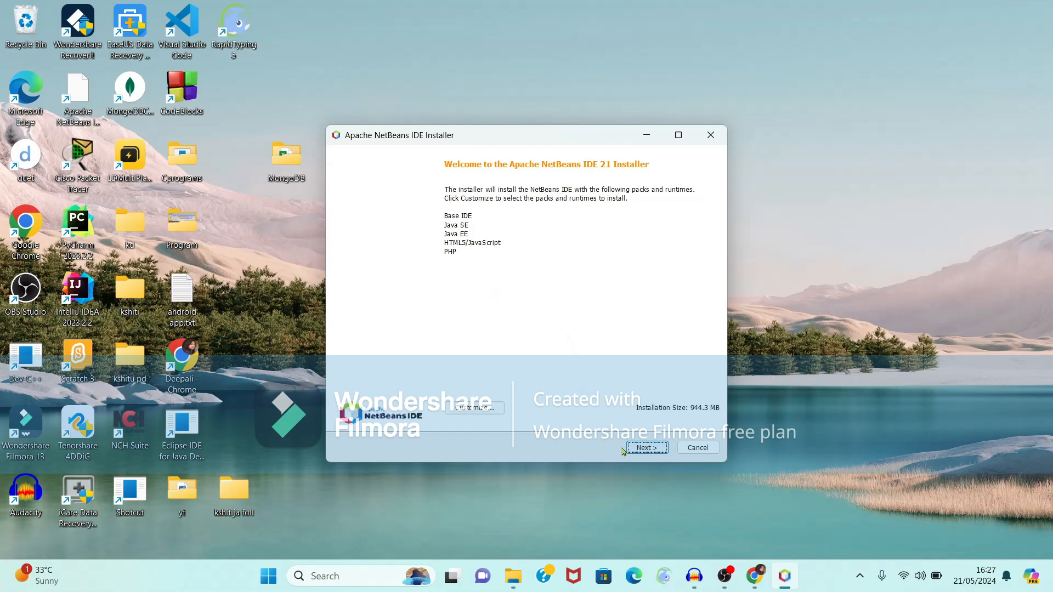
pyautogui.click(650, 449)
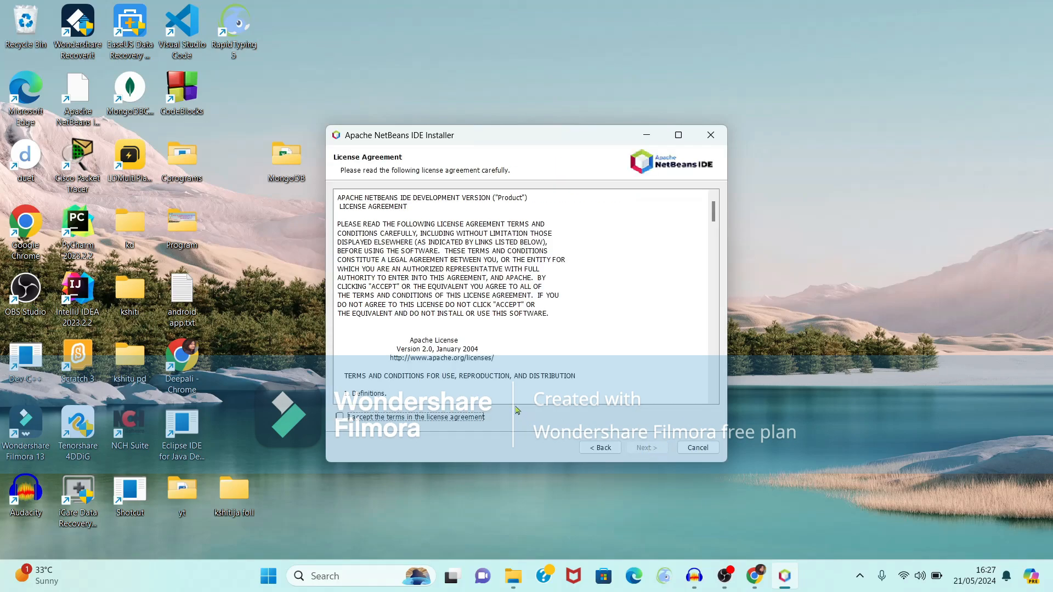
pyautogui.click(341, 418)
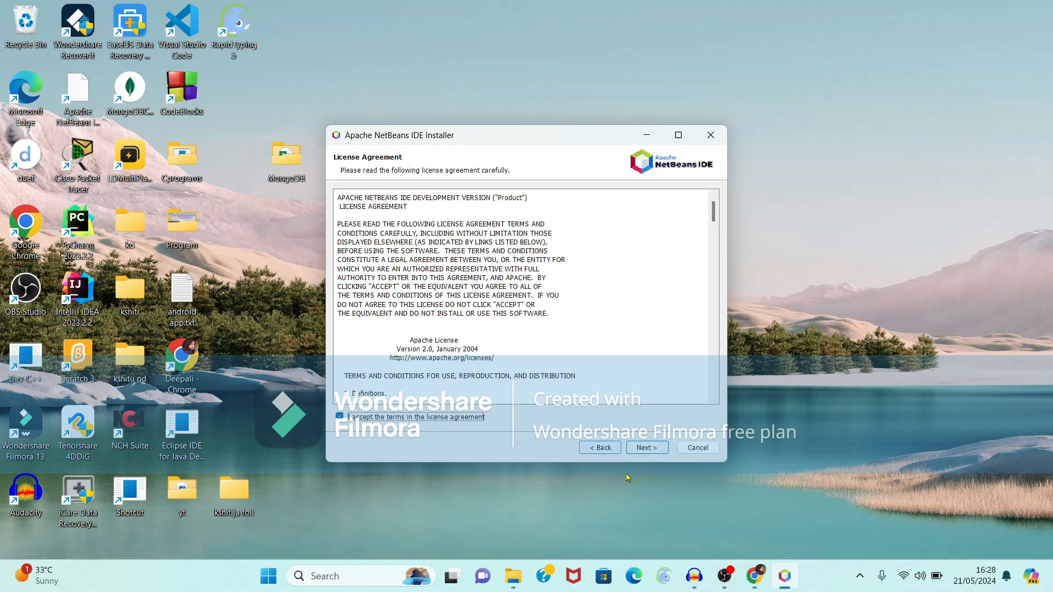
pyautogui.click(647, 448)
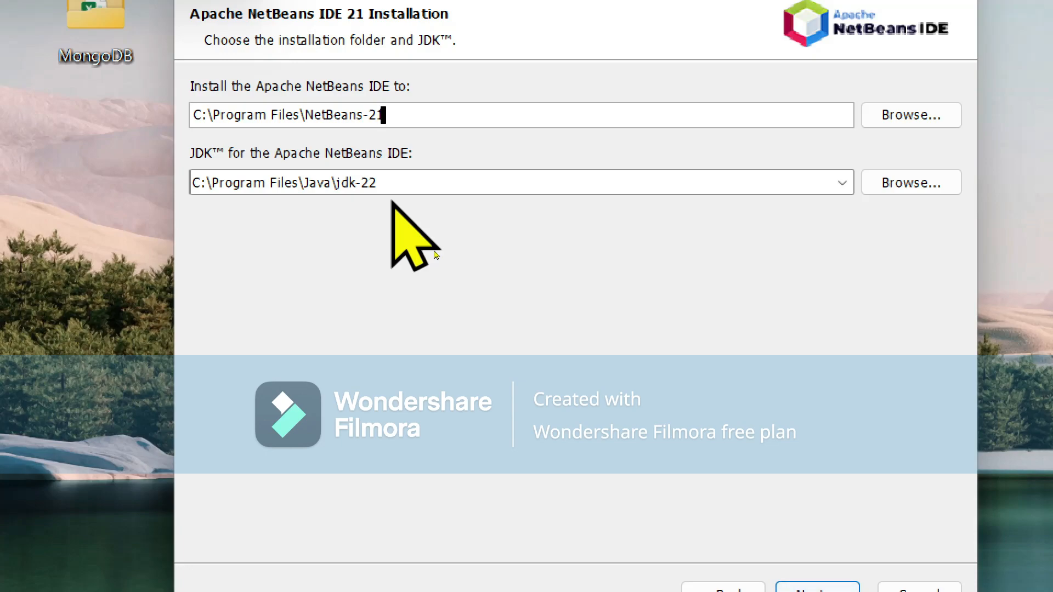
# - Install NetBeans into C:\Program Files\NetBeans-21 using JDK C:\Program Files\Java\jdk-22 and finish the setup
pyautogui.press('super+minus')
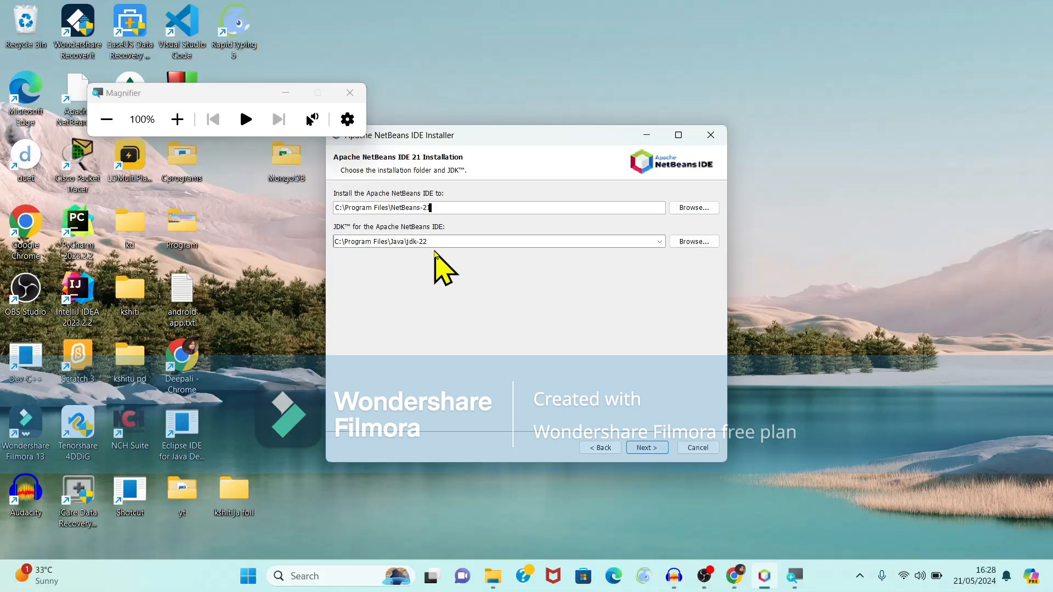
pyautogui.click(350, 93)
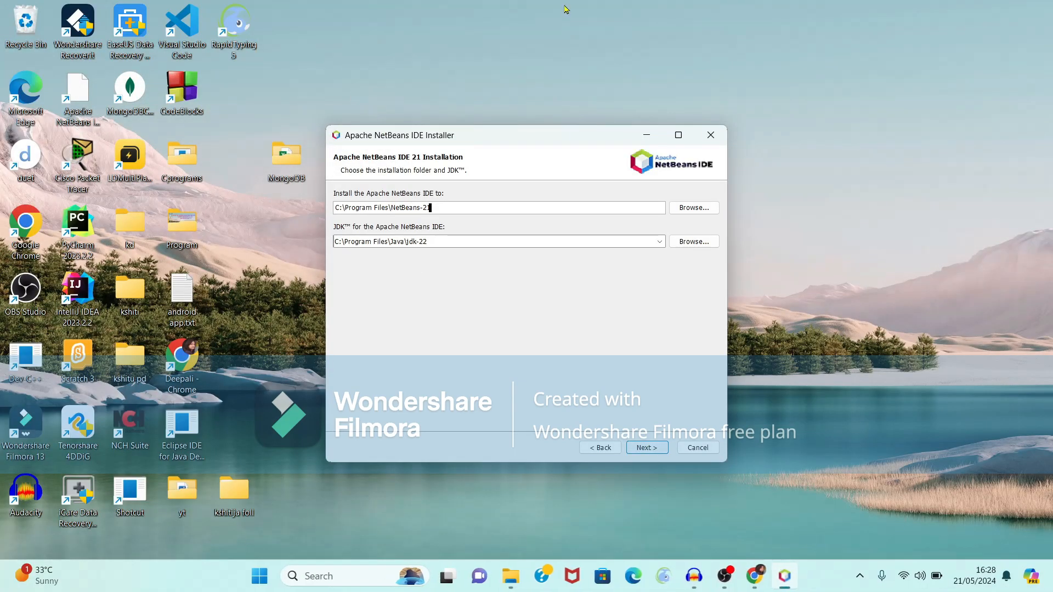
pyautogui.click(651, 448)
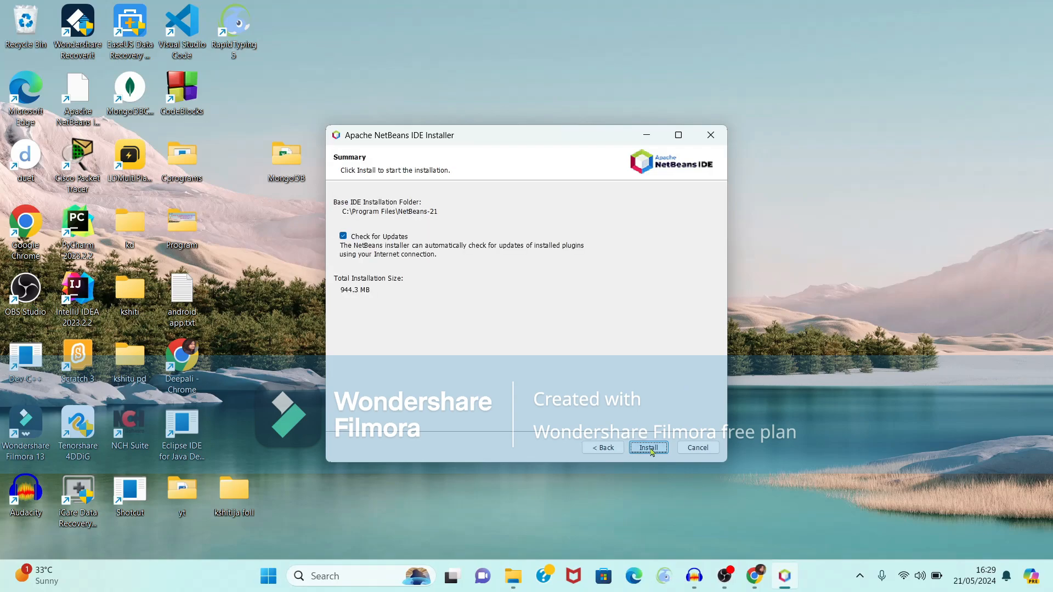
pyautogui.click(649, 448)
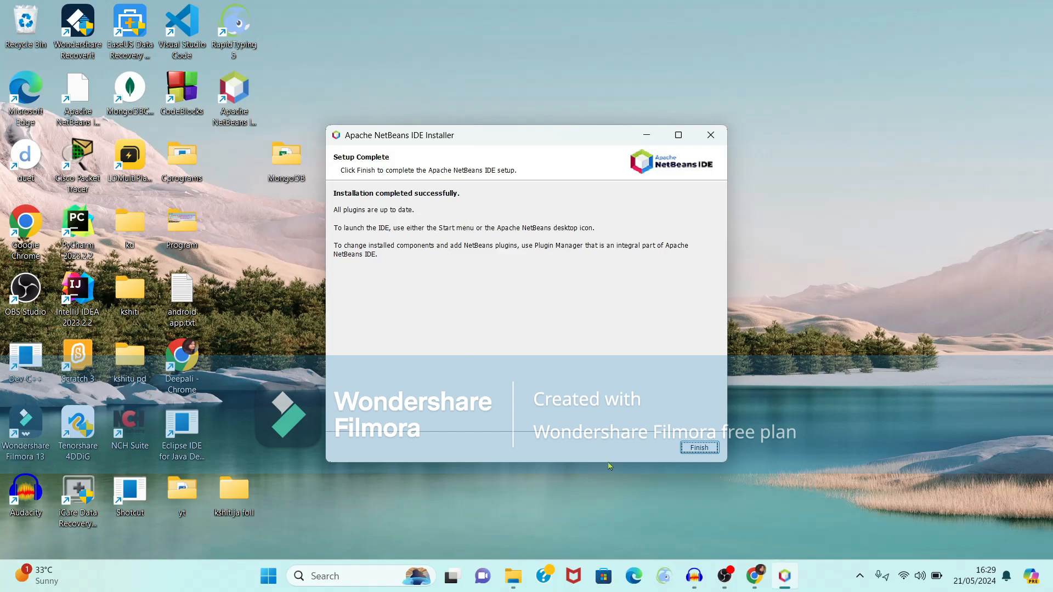
pyautogui.click(699, 448)
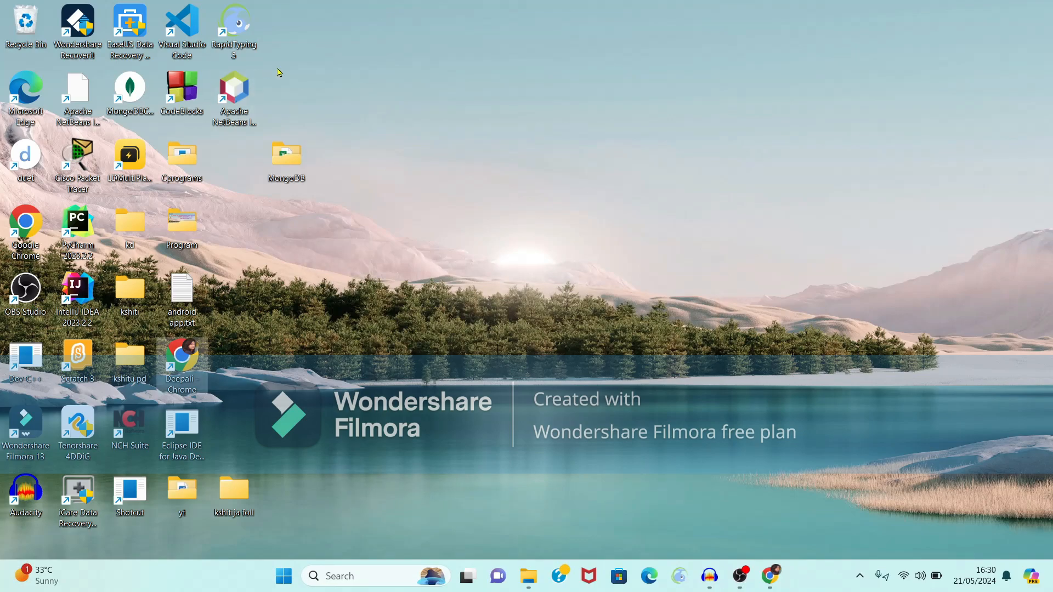
# - Launch Apache NetBeans IDE 21 from the desktop, maximize its window and close the Start Page
pyautogui.doubleClick(232, 93)
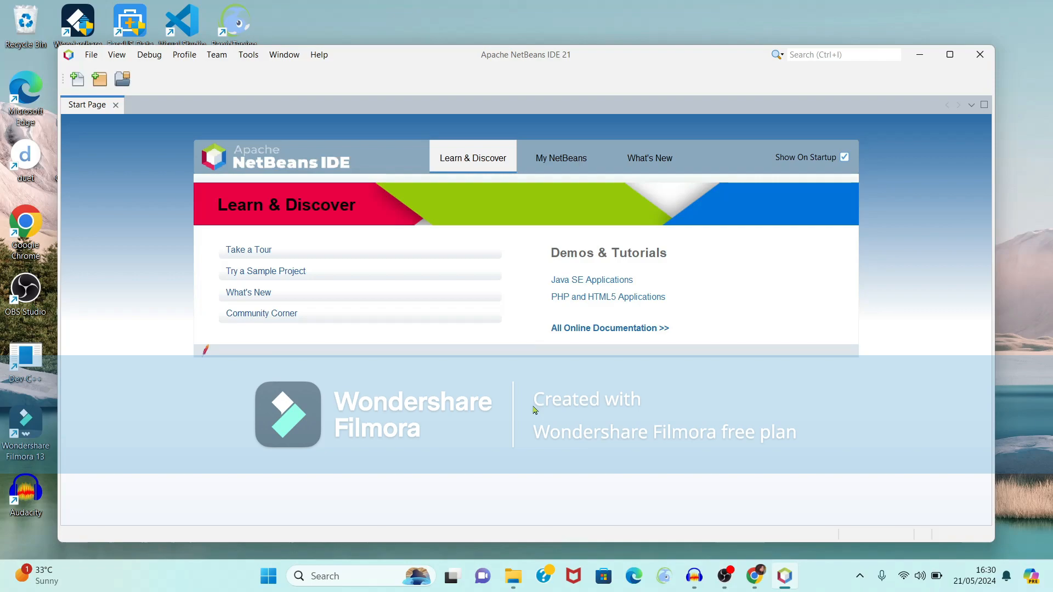
pyautogui.click(950, 54)
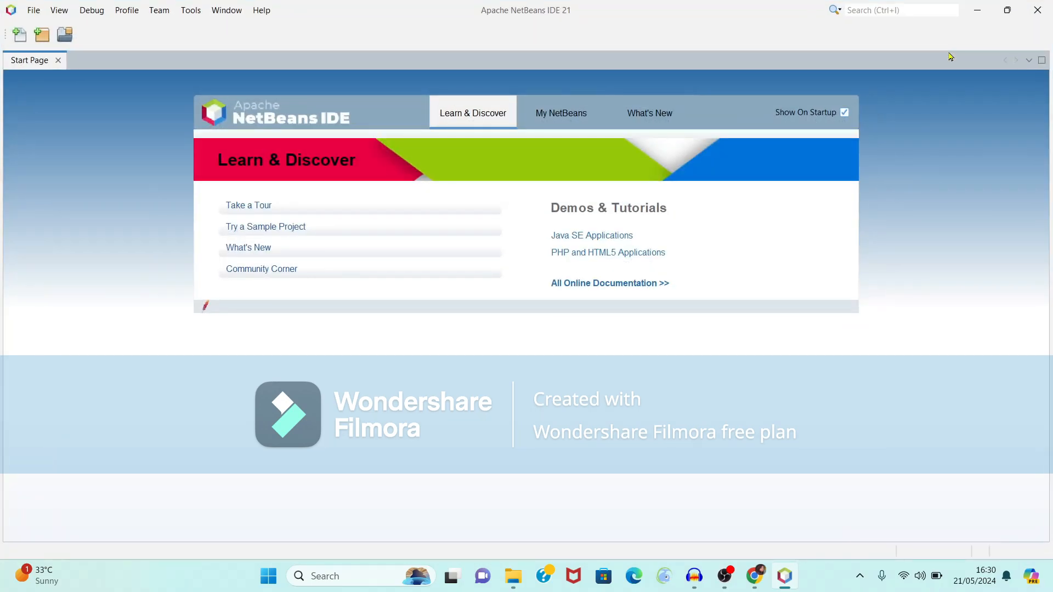
pyautogui.click(58, 61)
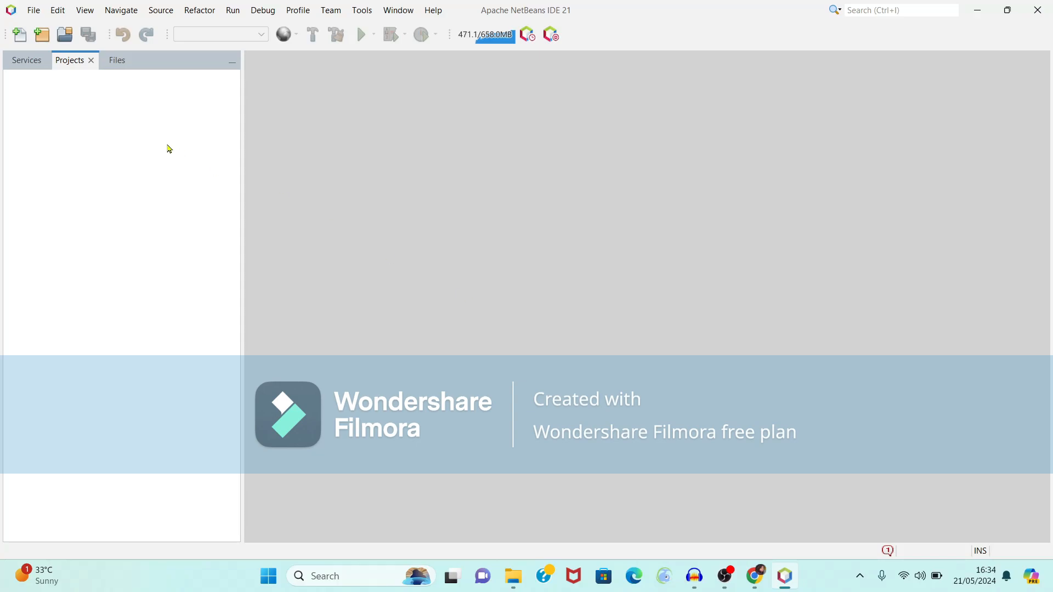
# - Create a Java with Ant project of type Java Application named JavaApplication1 with a main class
pyautogui.click(33, 11)
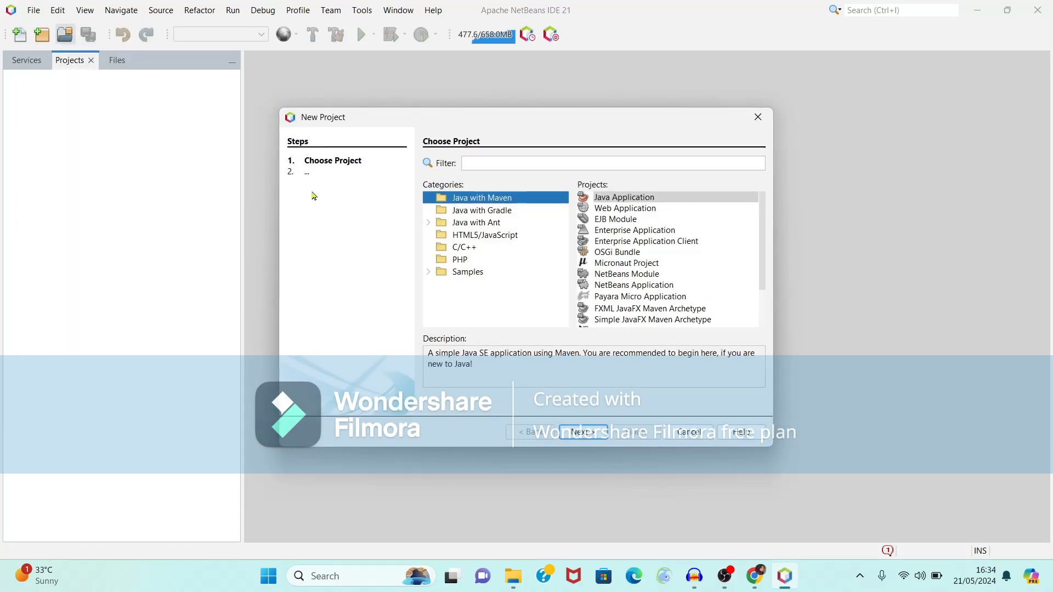
pyautogui.click(429, 225)
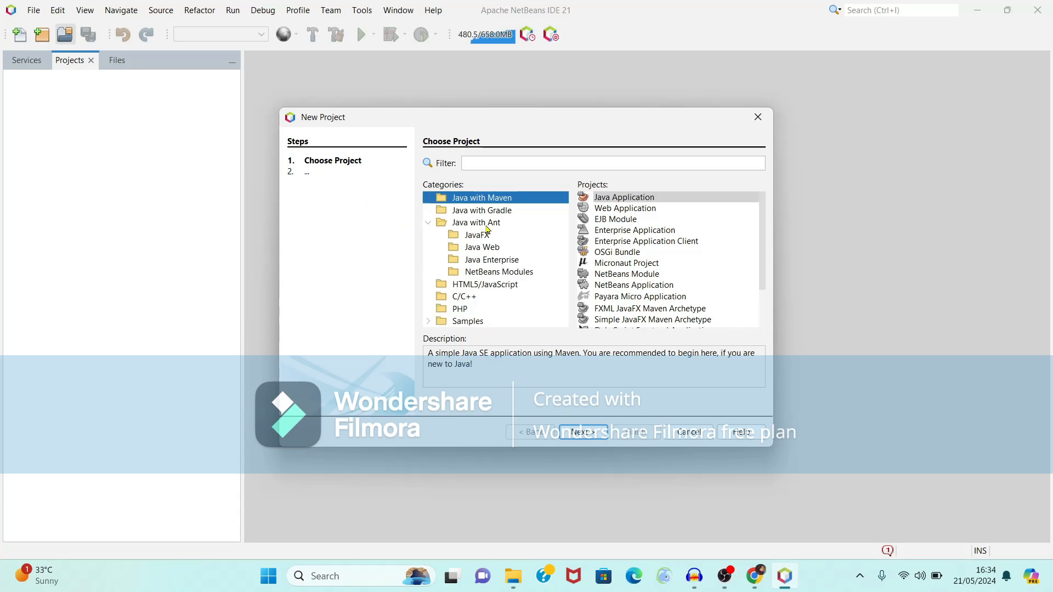
pyautogui.click(495, 224)
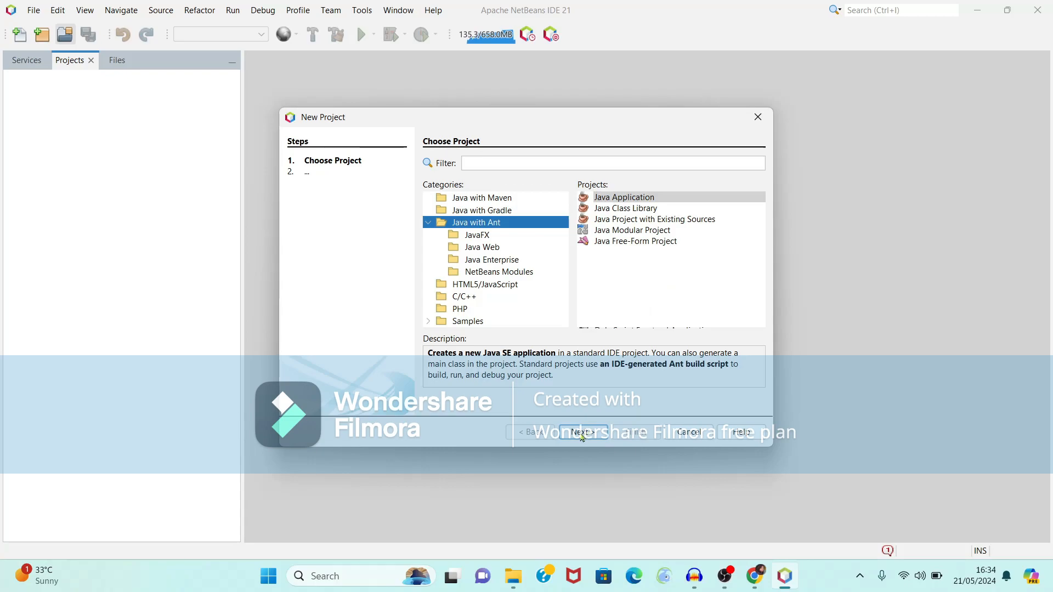
pyautogui.click(582, 433)
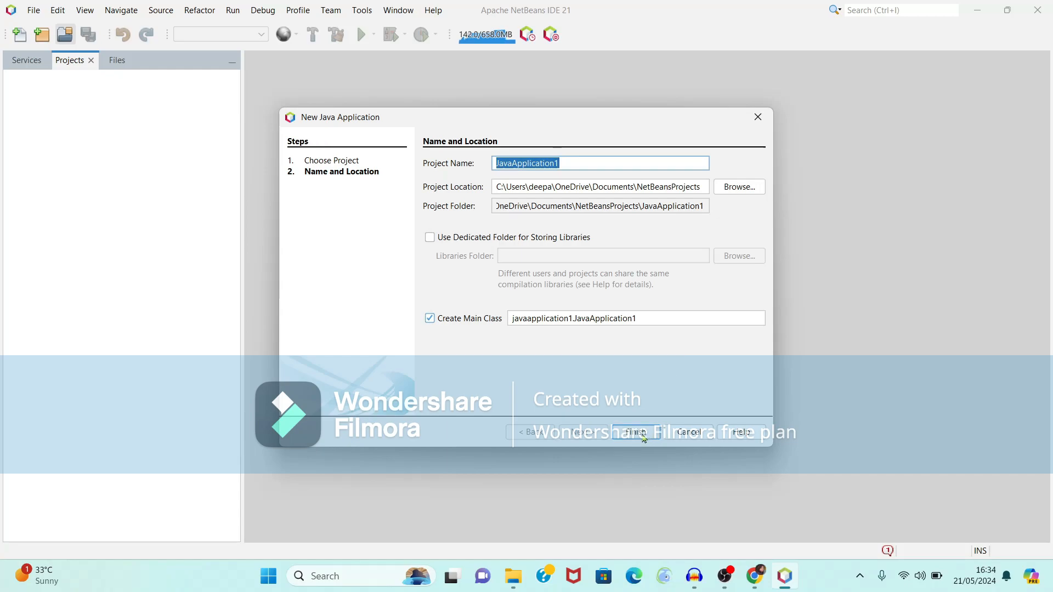
pyautogui.click(642, 434)
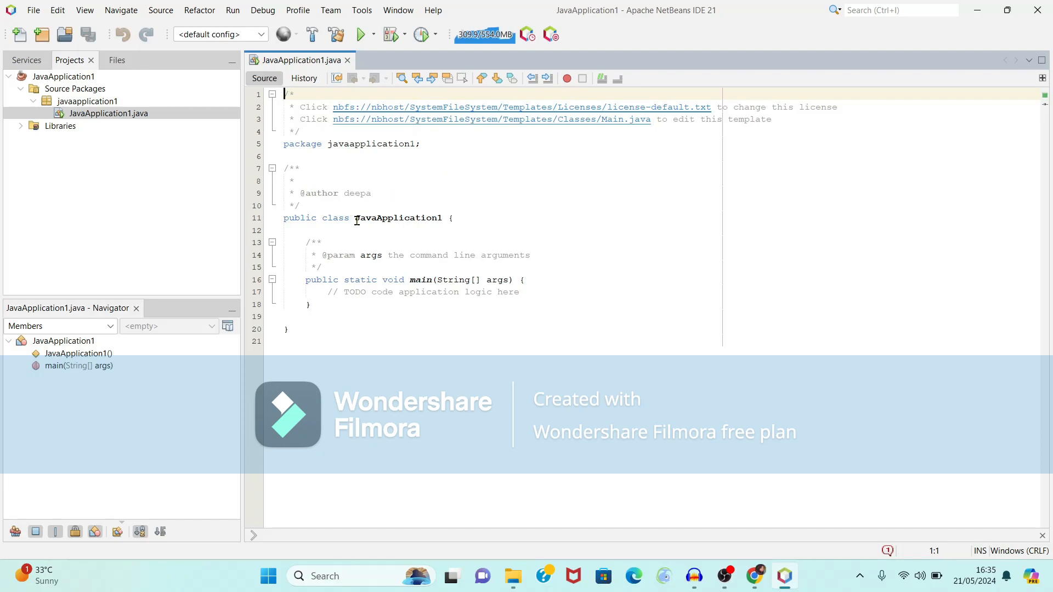
# - Add an empty System.out.println(); statement on a new line below the TODO comment in the main method of JavaApplication1
pyautogui.moveTo(356, 221); pyautogui.dragTo(436, 222)
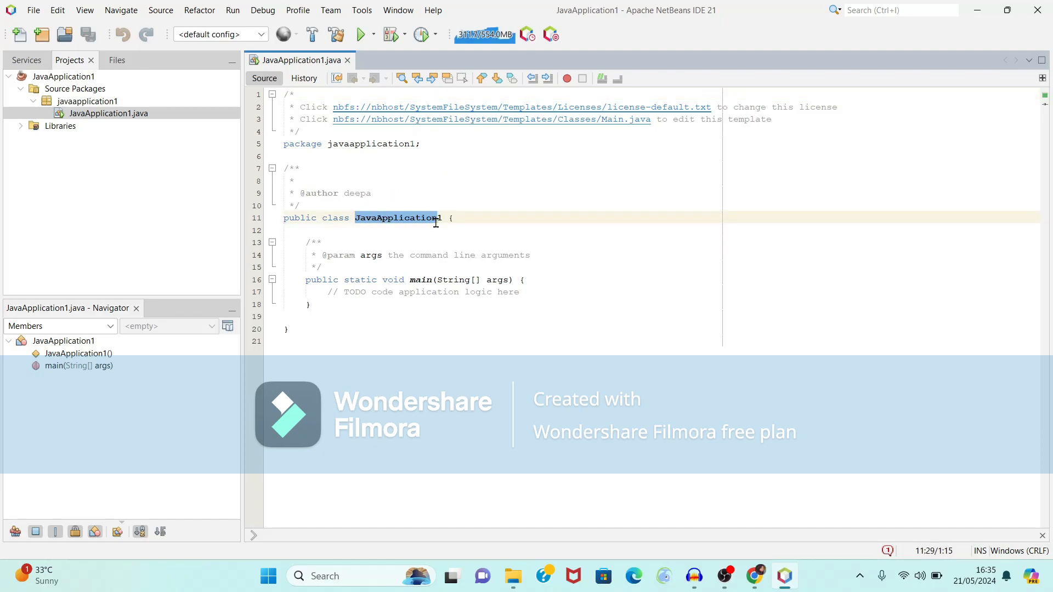
pyautogui.click(520, 226)
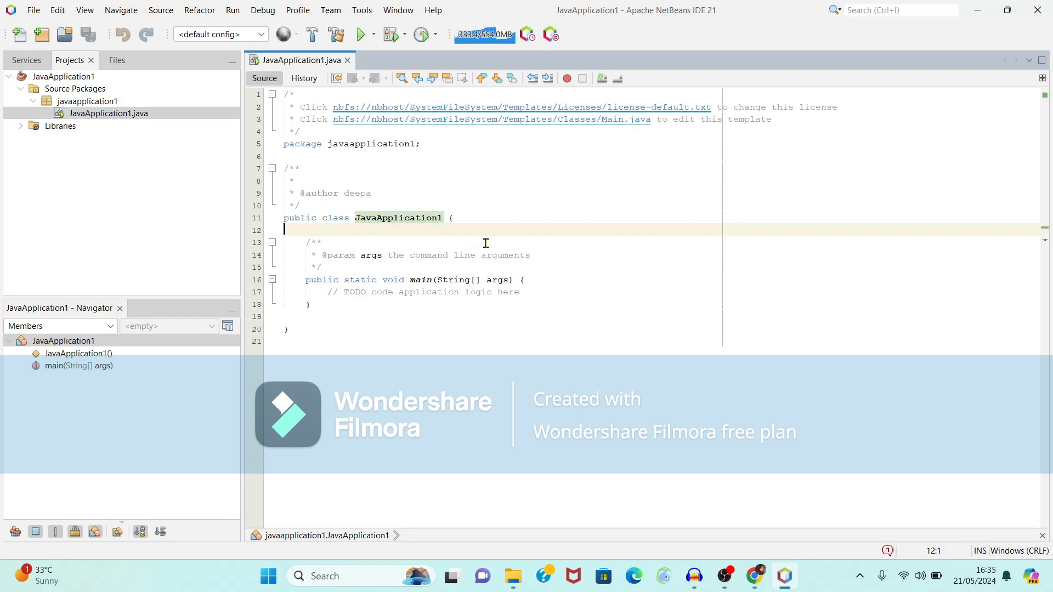
pyautogui.click(549, 292)
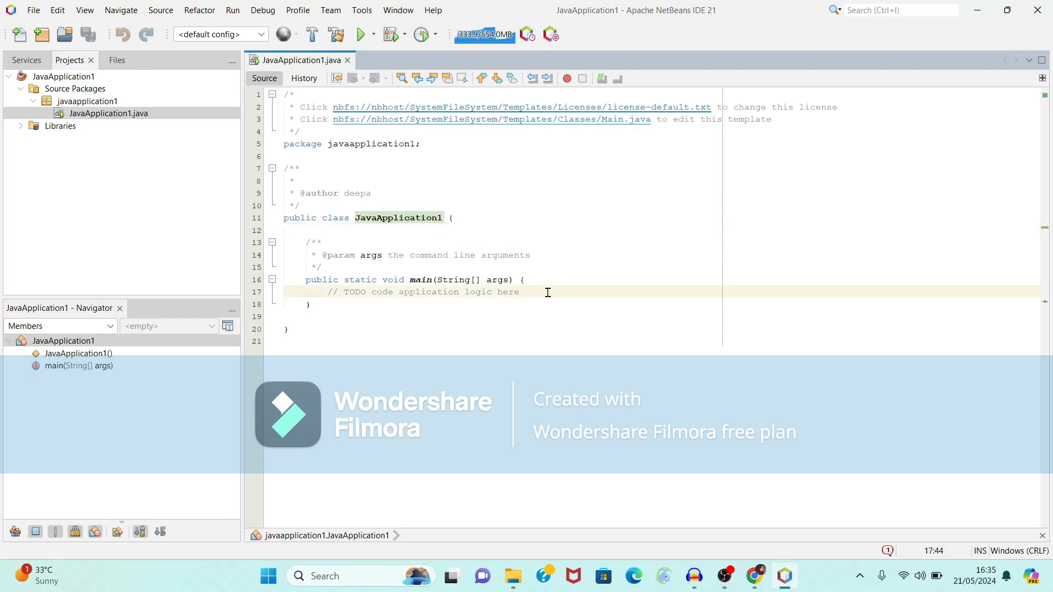
pyautogui.press('Return')
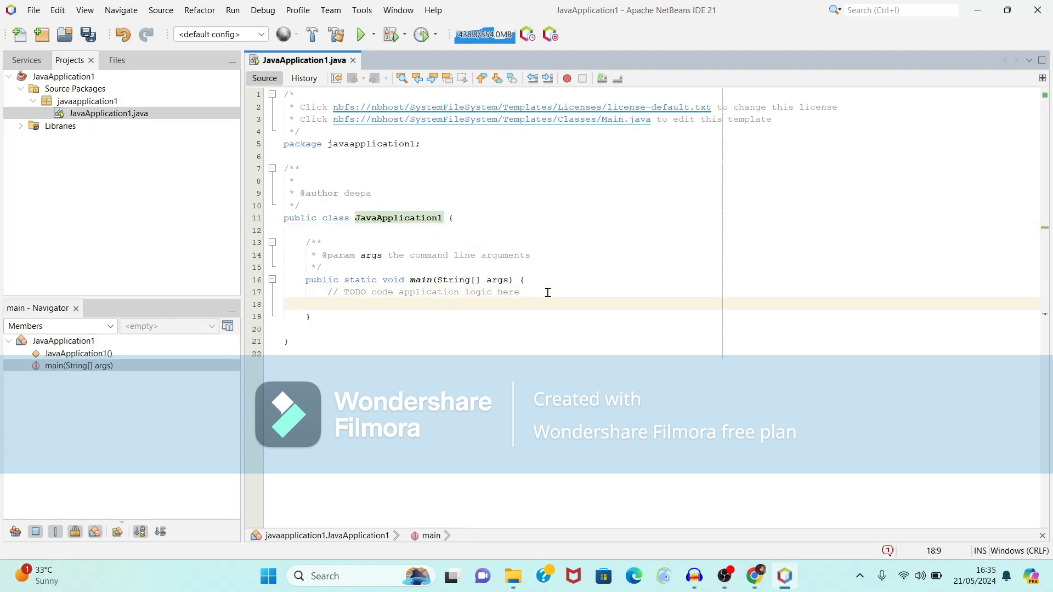
pyautogui.write('System')
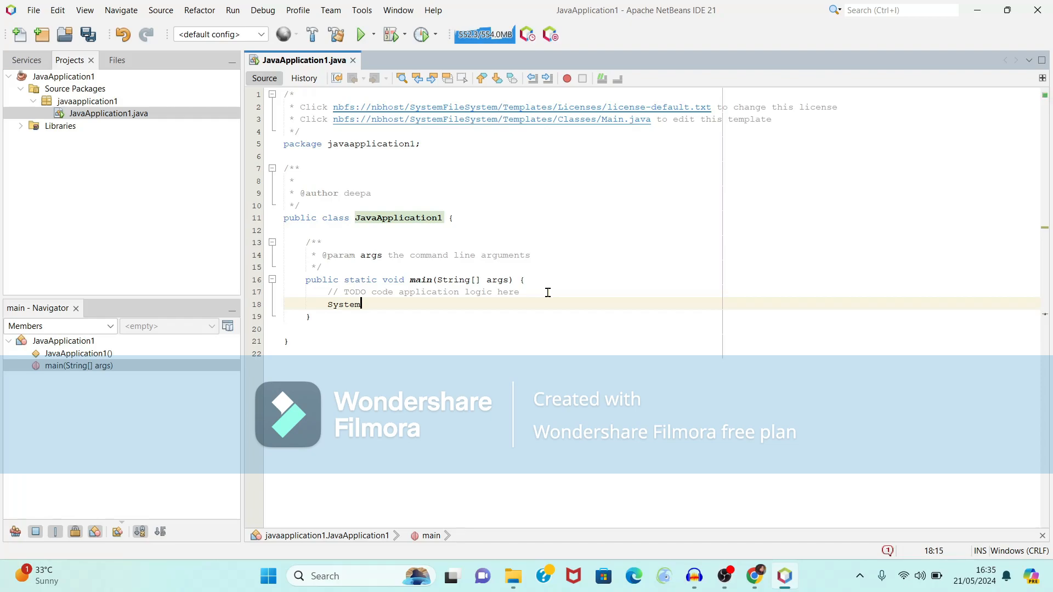
pyautogui.write('.out')
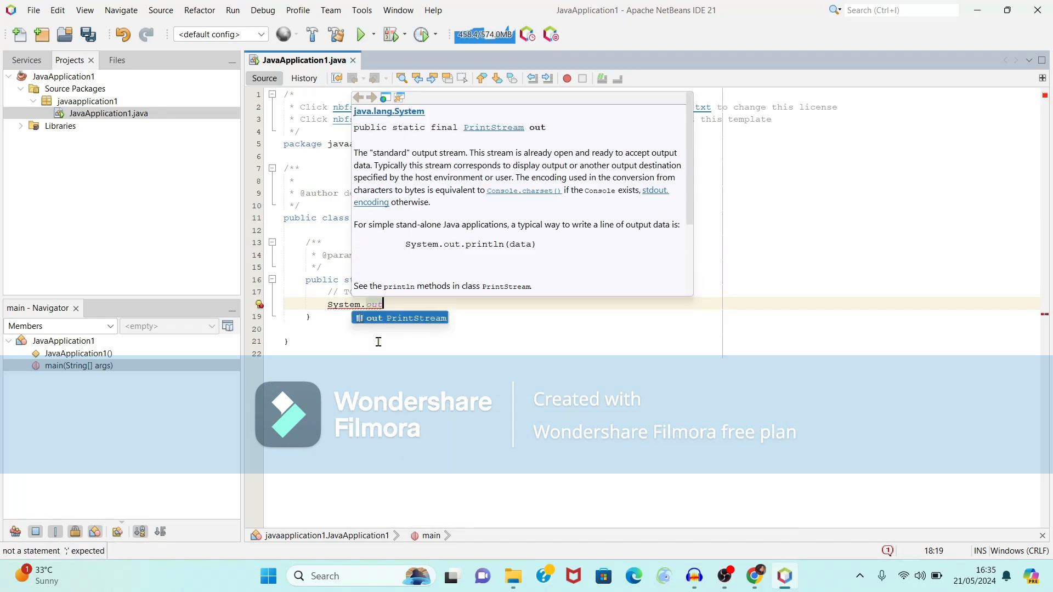
pyautogui.write('.')
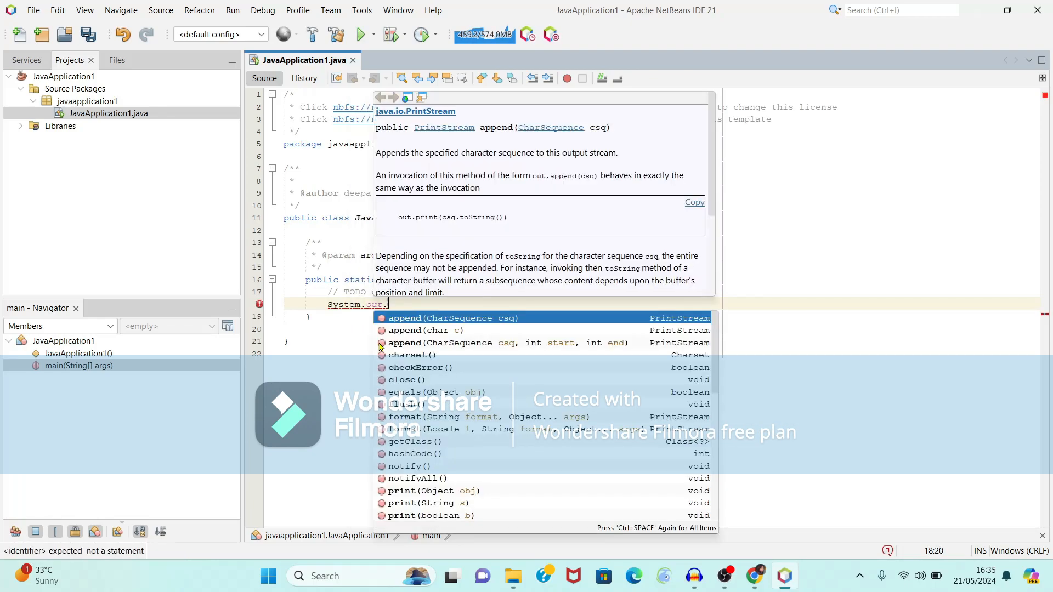
pyautogui.press('Return')
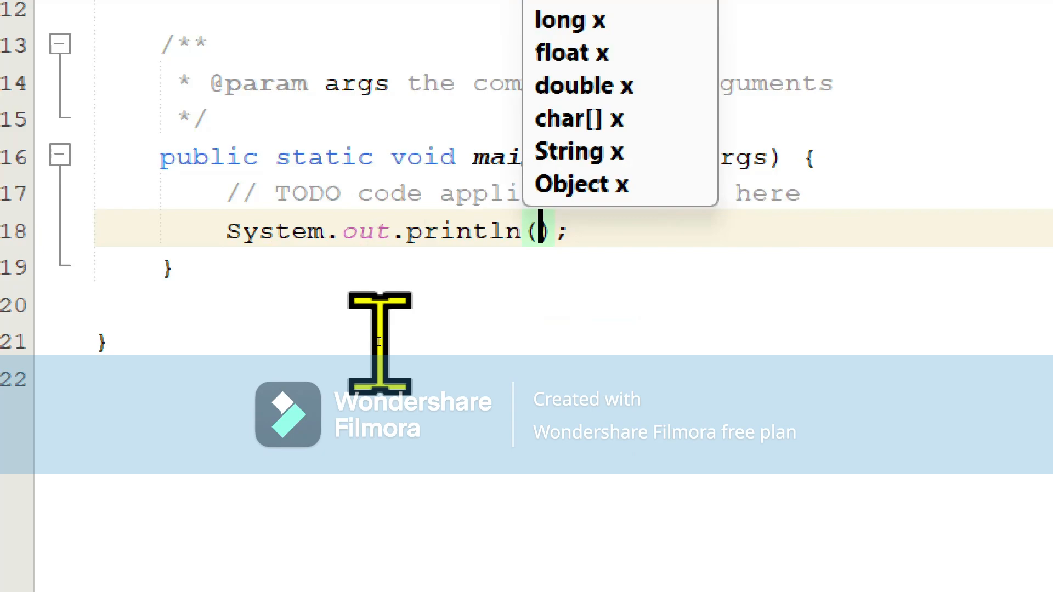
pyautogui.press('Right')
pyautogui.press('Left')
pyautogui.press('Left')
pyautogui.press('Right')
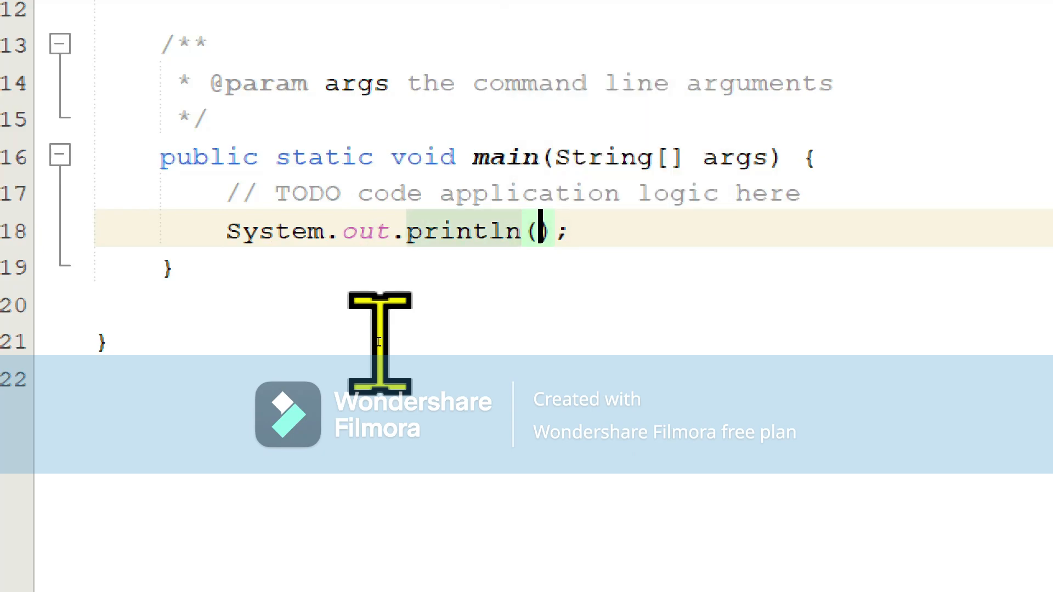
# - Make println output the string "Welcome to java Programming" and save JavaApplication1.java
pyautogui.write('"')
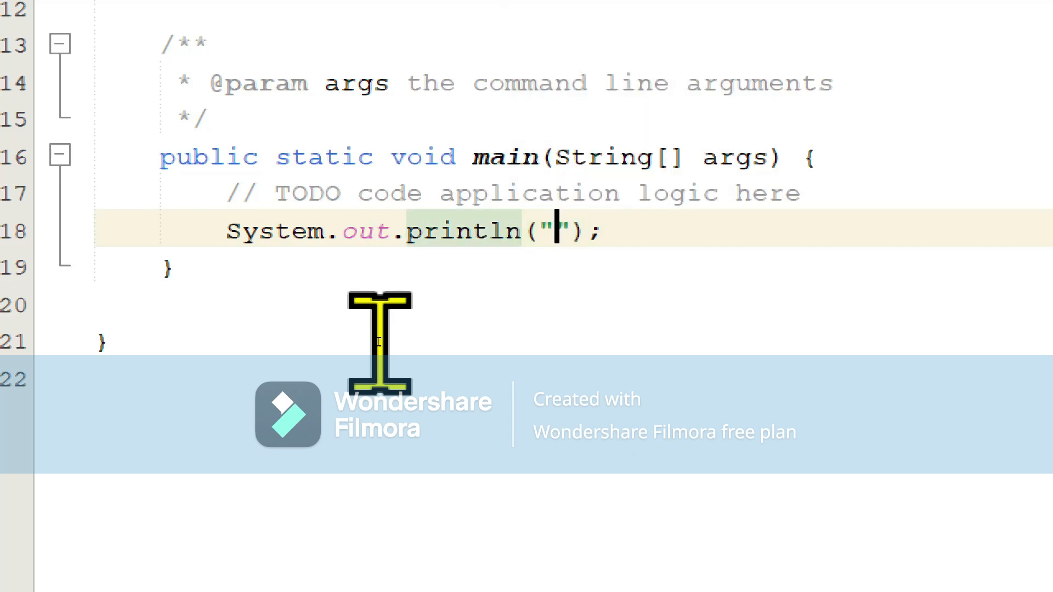
pyautogui.write('Welcome to java P')
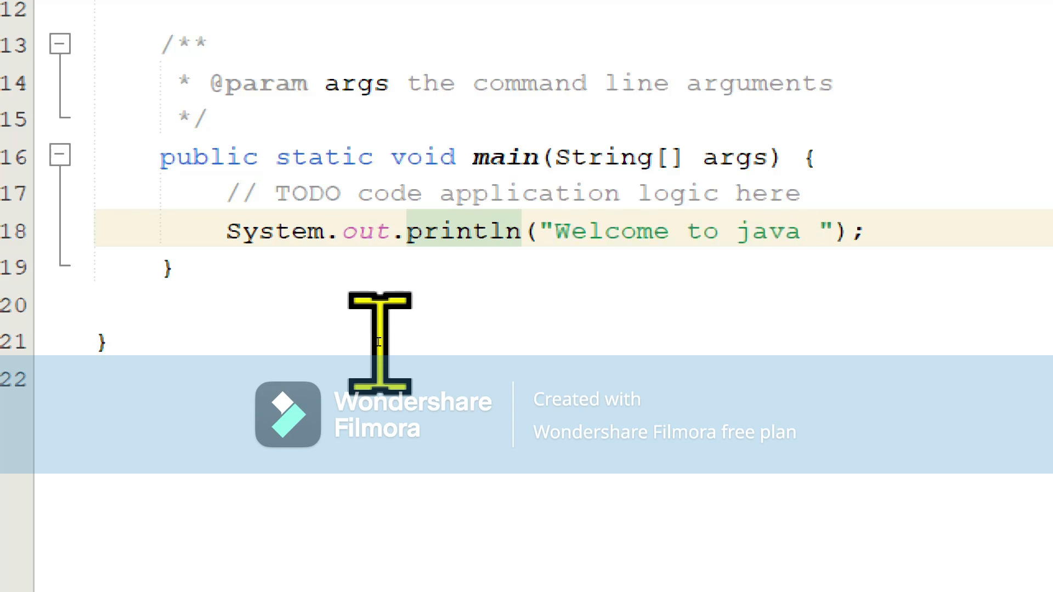
pyautogui.write('rogramming')
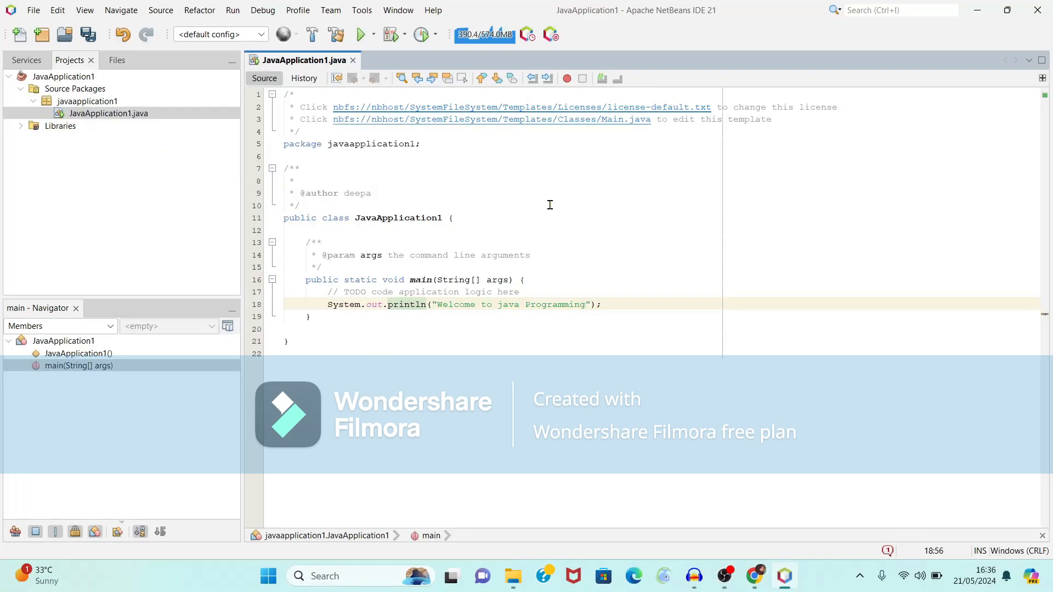
pyautogui.hotkey('ctrl', 's')
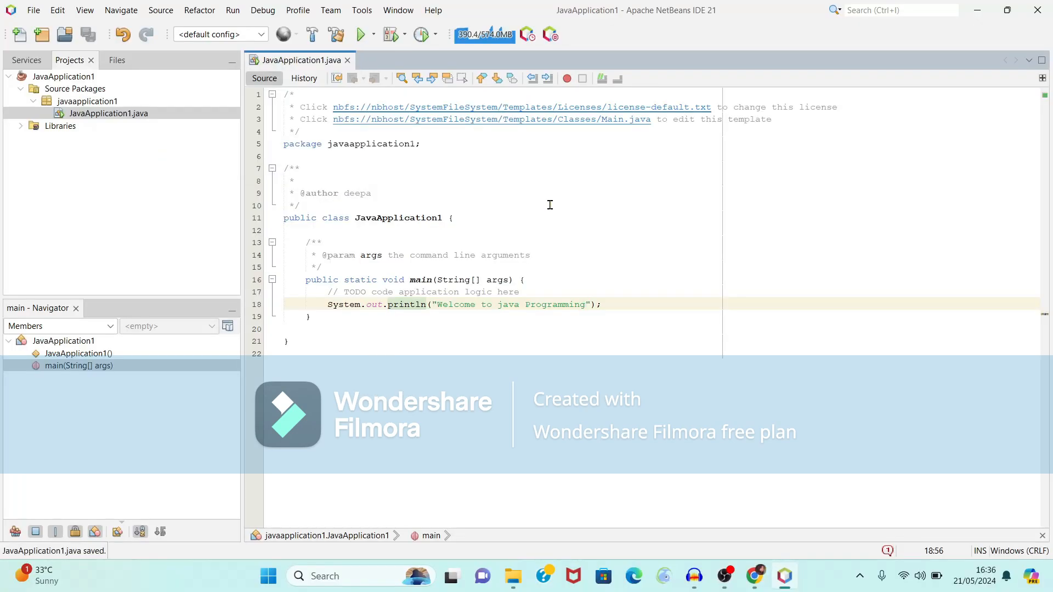
pyautogui.click(34, 11)
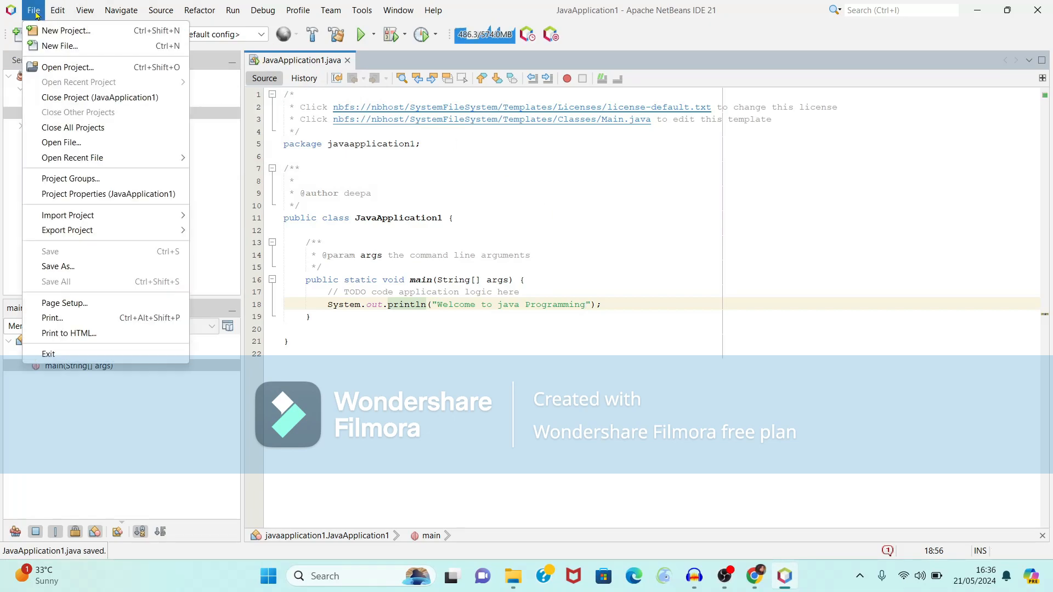
pyautogui.moveTo(164, 215)
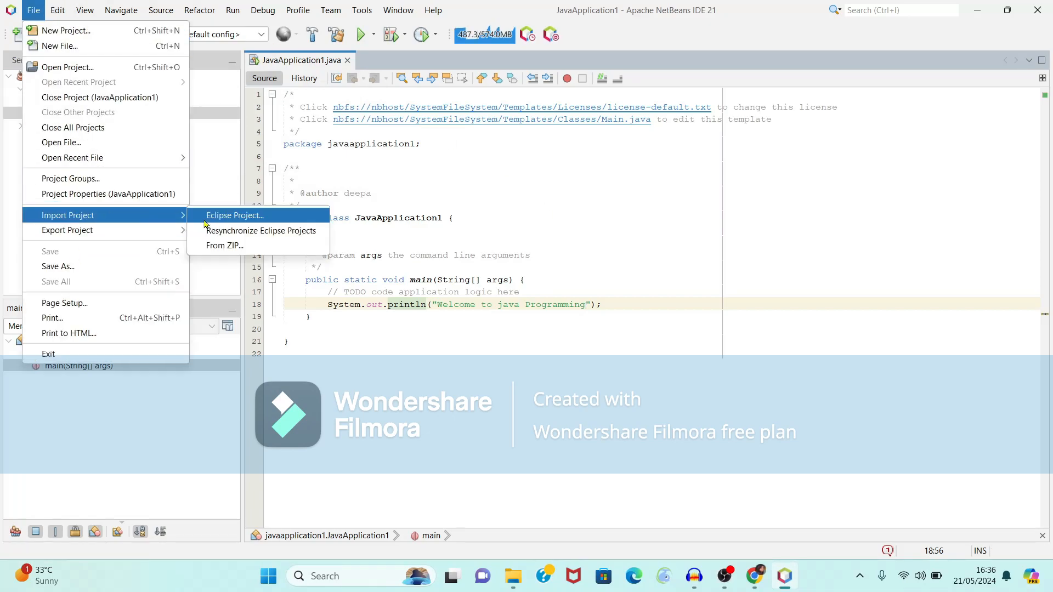
pyautogui.click(448, 357)
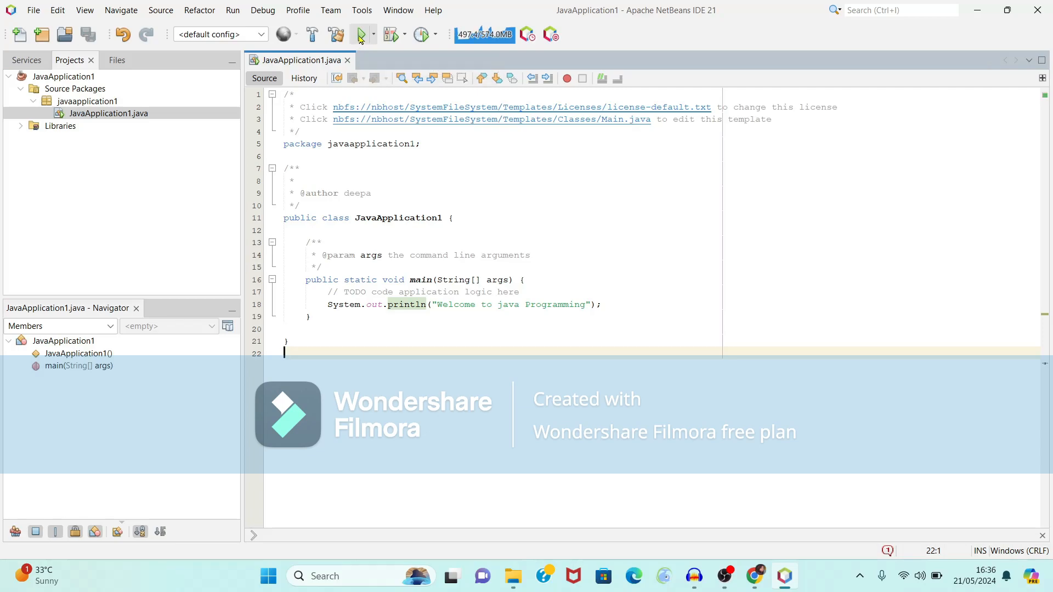
# - Run the JavaApplication1 project and close the Magnifier window on the desktop
pyautogui.click(362, 35)
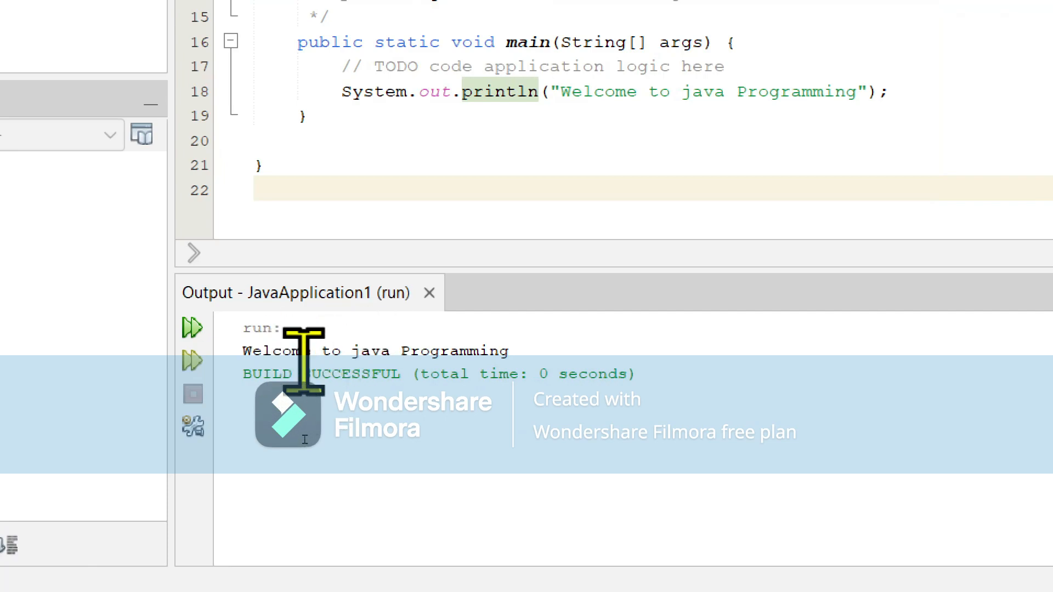
pyautogui.click(224, 360)
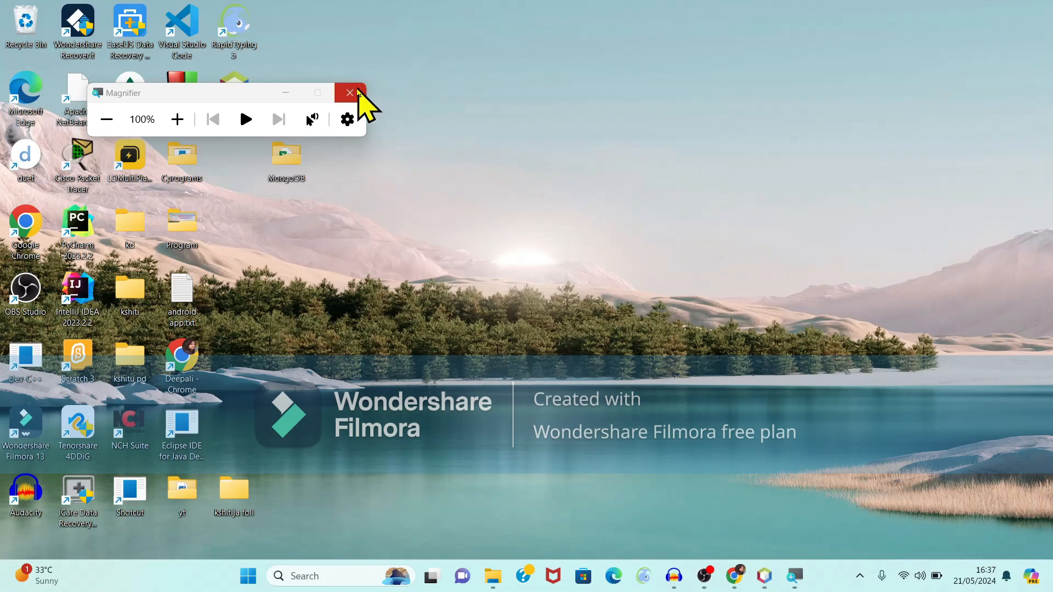
pyautogui.click(358, 94)
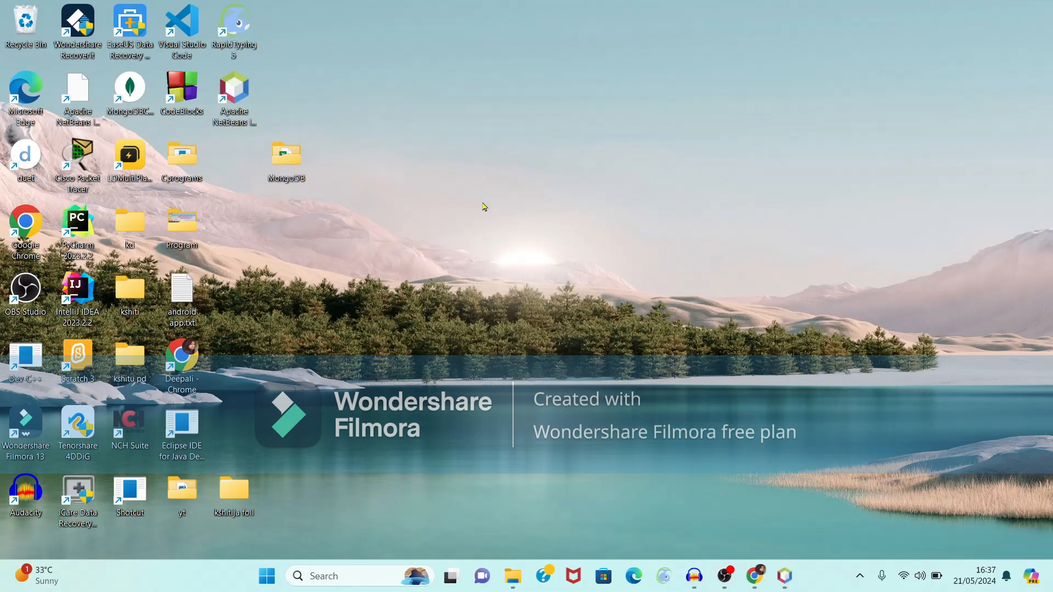